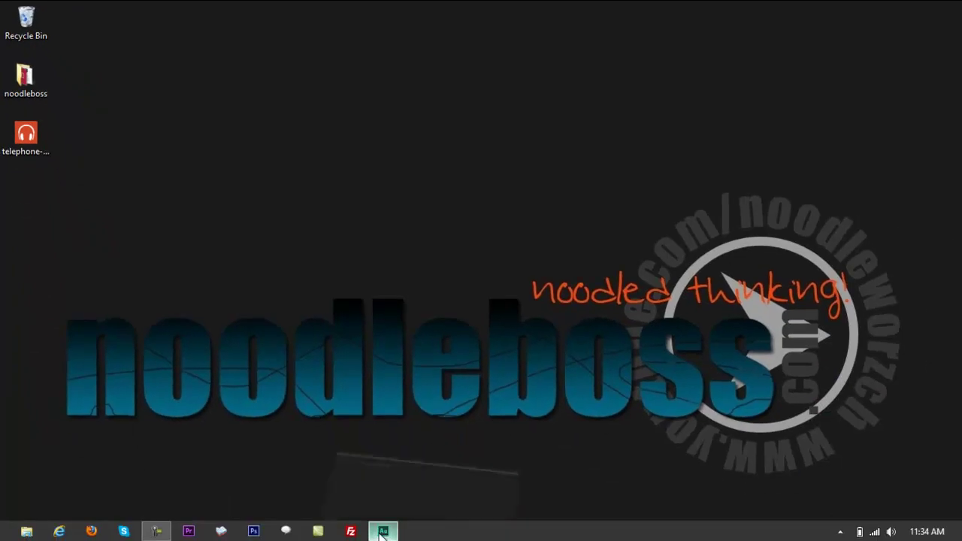
# Drag telephone-call.mp3 from the Desktop folder into Audition's Editor to open its waveform.
pyautogui.click(381, 532)
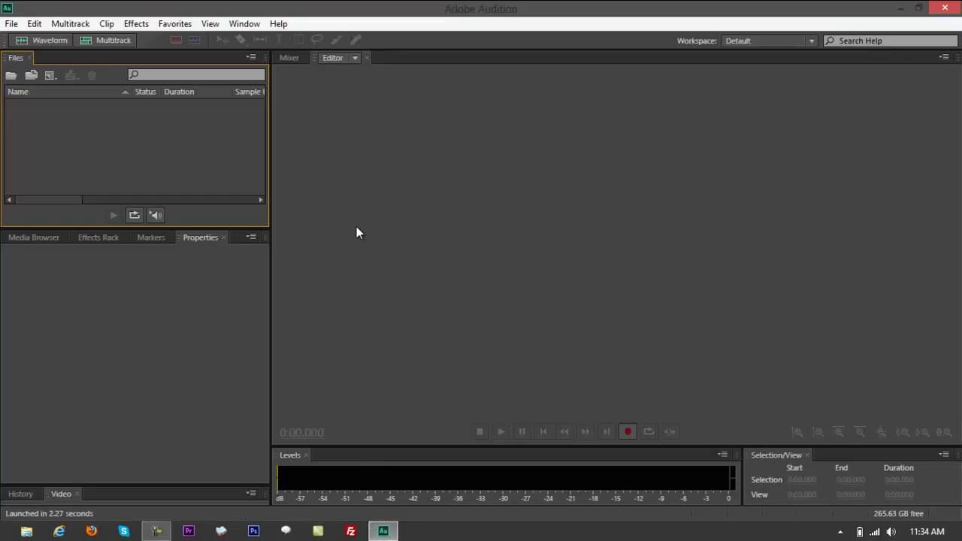
pyautogui.click(22, 532)
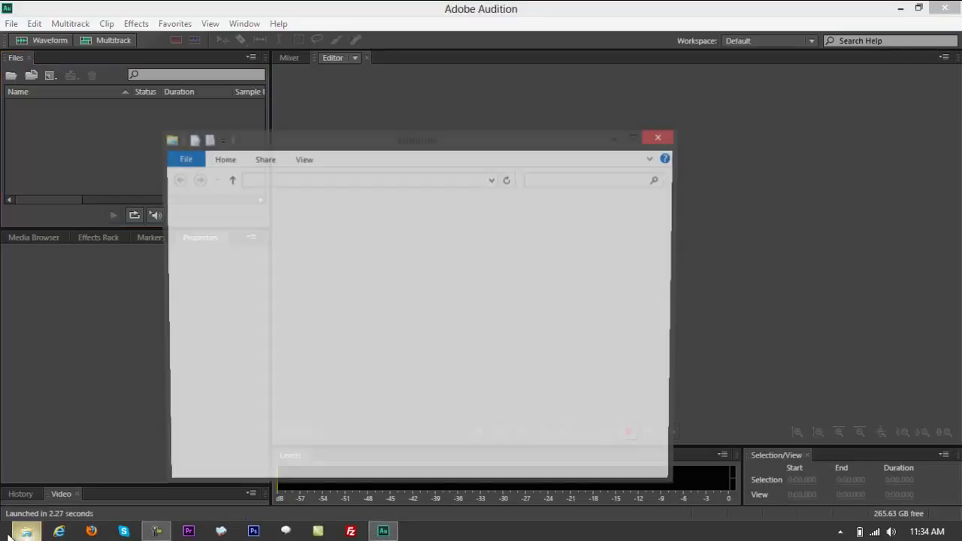
pyautogui.moveTo(345, 148); pyautogui.dragTo(713, 129)
pyautogui.click(571, 206)
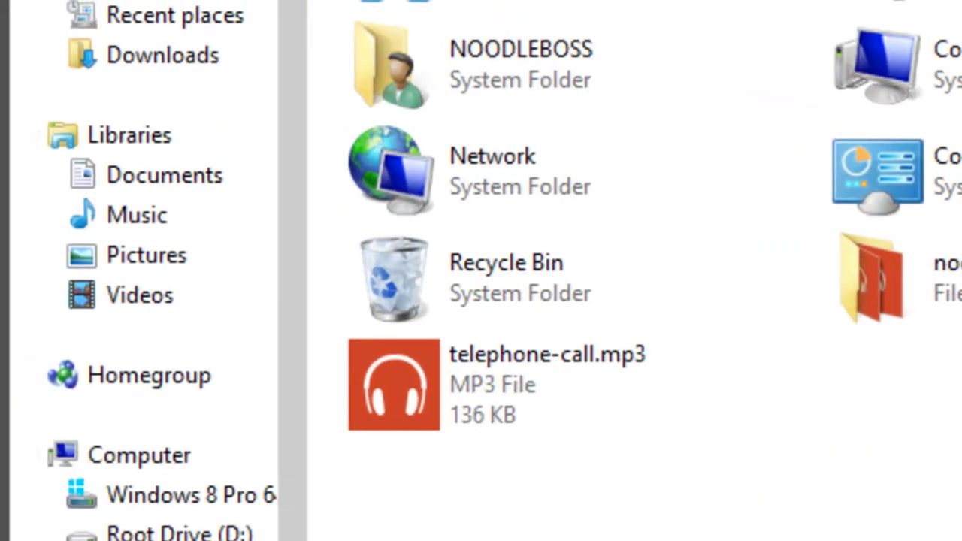
pyautogui.moveTo(493, 407); pyautogui.dragTo(0, 201)
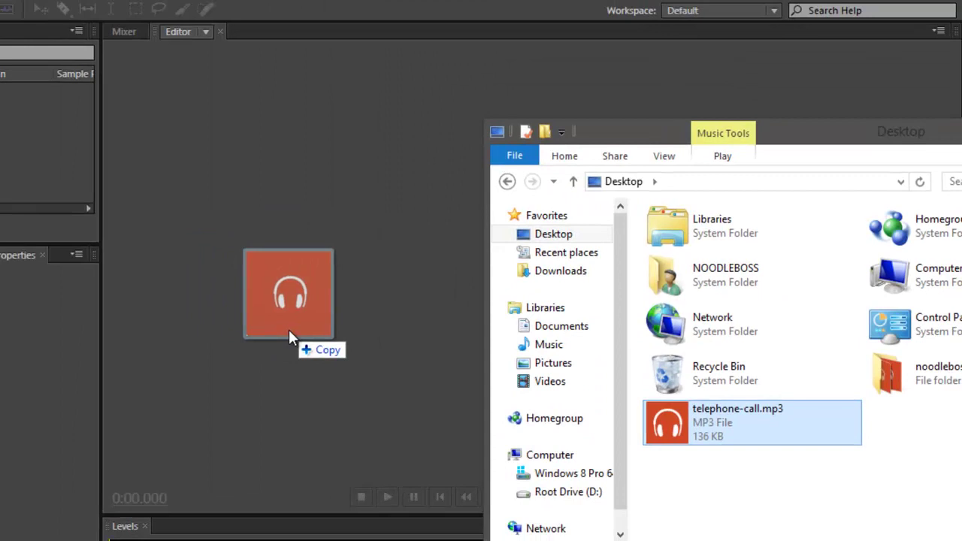
pyautogui.moveTo(288, 329); pyautogui.dragTo(289, 329)
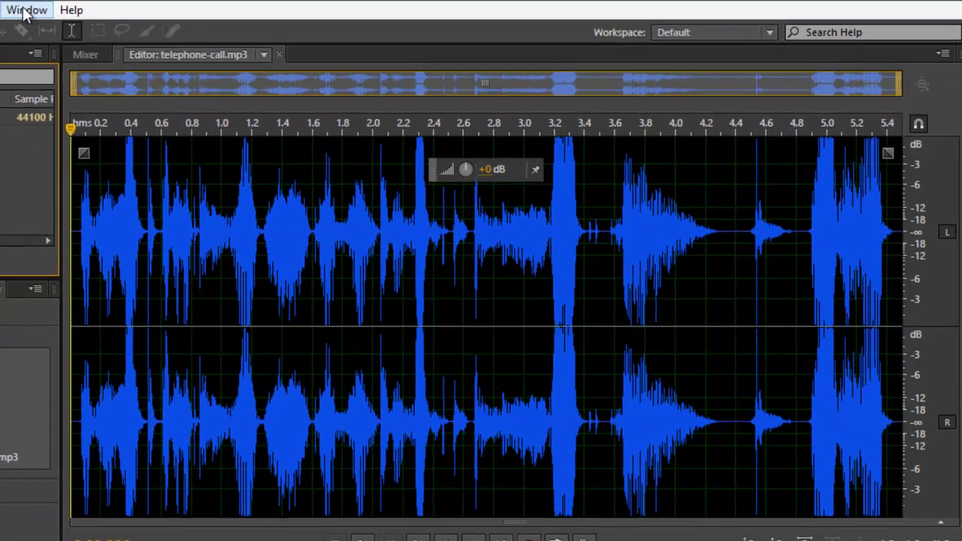
# Choose Window > Editor to focus the telephone-call.mp3 waveform panel.
pyautogui.click(23, 8)
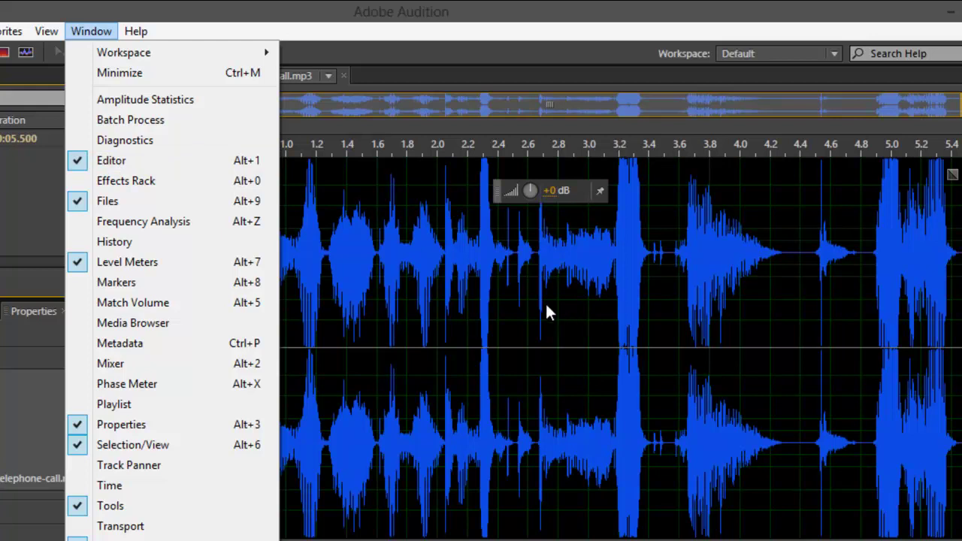
pyautogui.click(136, 31)
pyautogui.moveTo(91, 31)
pyautogui.click(181, 162)
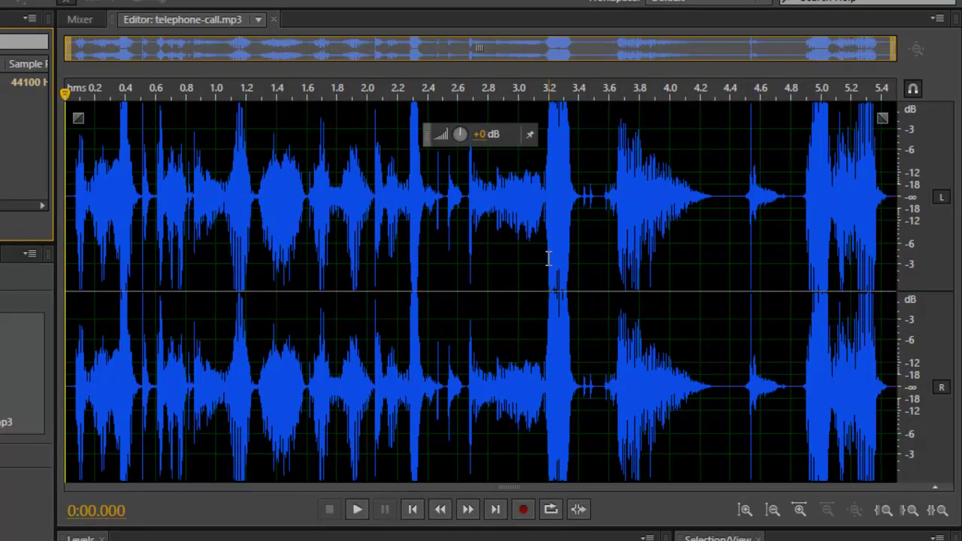
pyautogui.press('space')
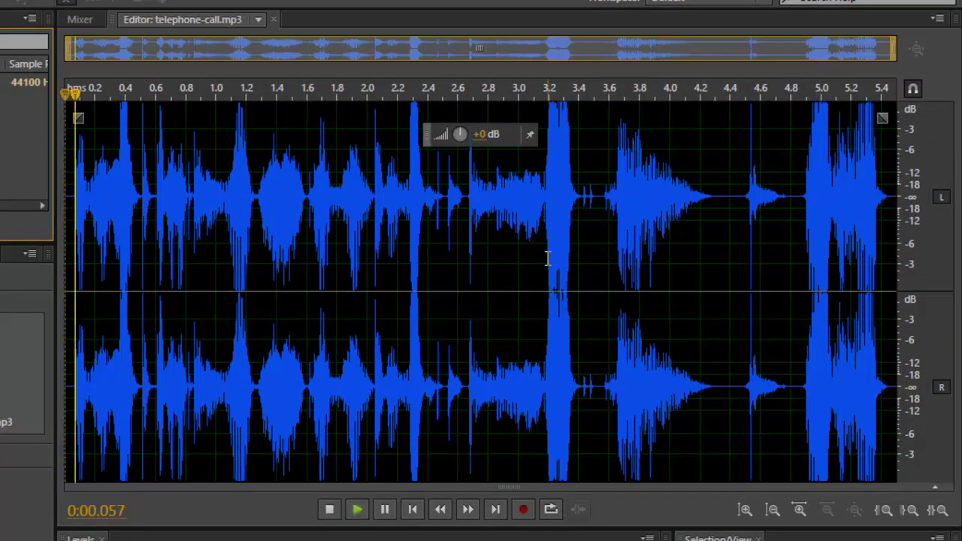
pyautogui.press('space')
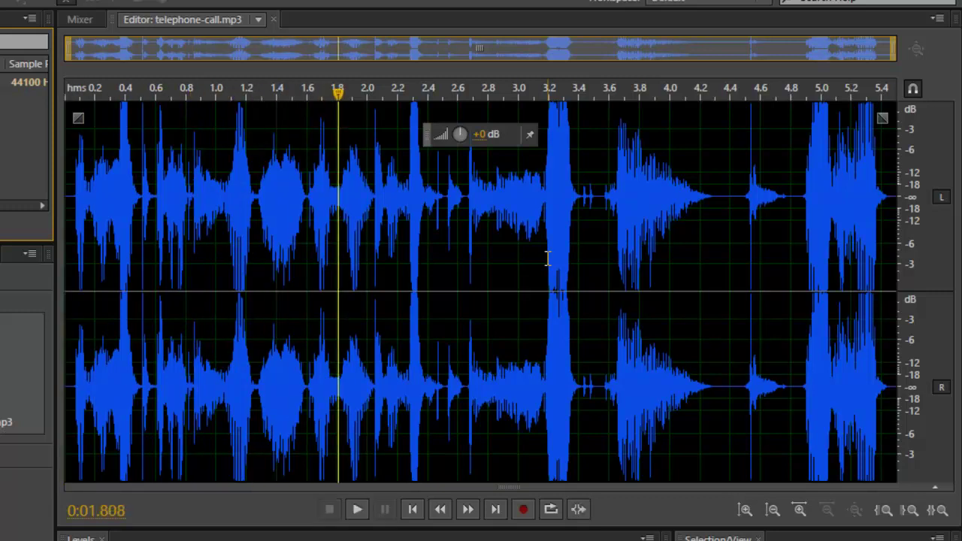
pyautogui.press('Home')
pyautogui.press('space')
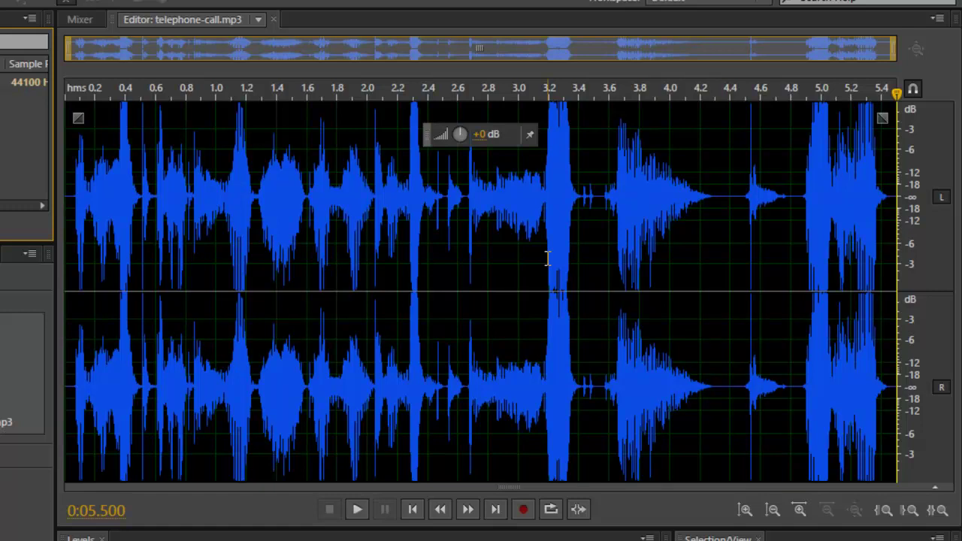
pyautogui.press('Home')
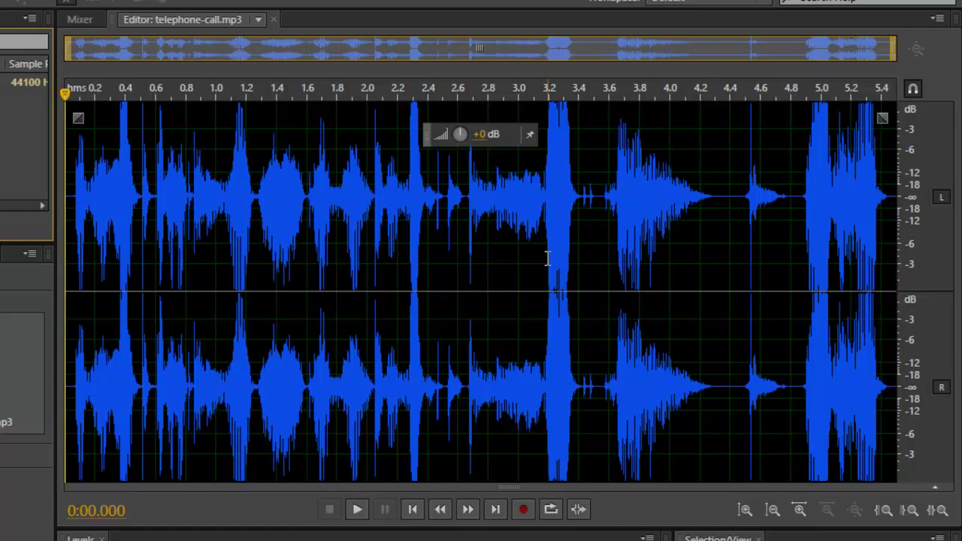
pyautogui.press('space')
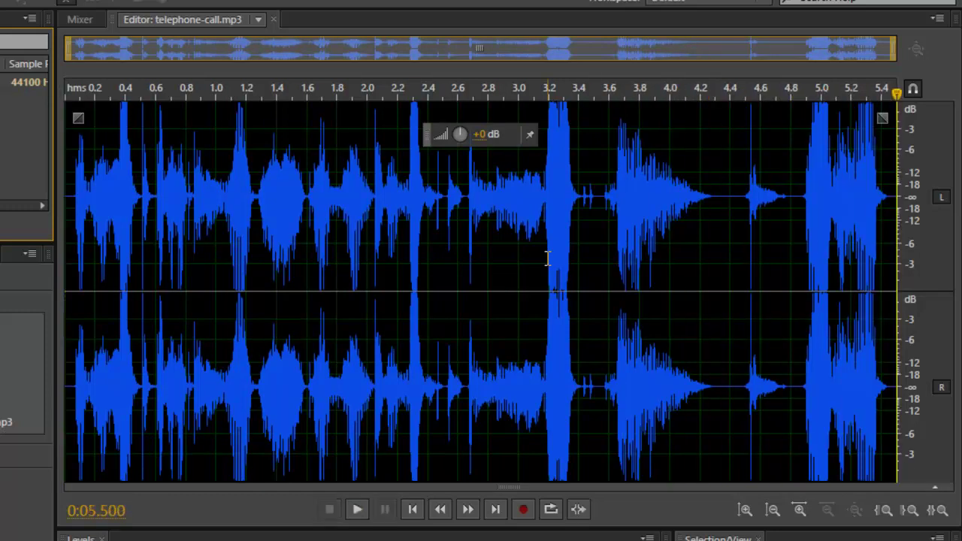
pyautogui.press('Home')
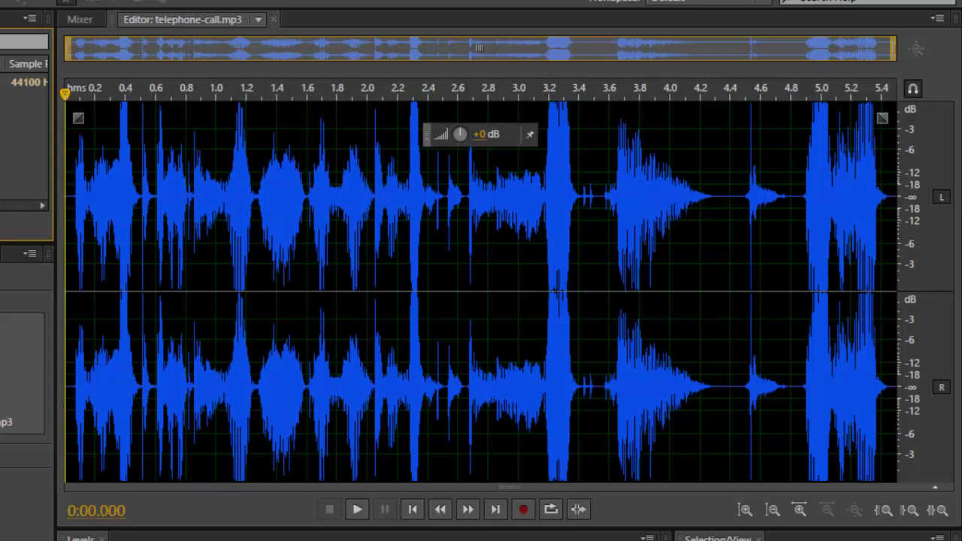
# Load the Chorus/Flanger Vocal Thickening preset in Chorus mode and preview it on the 5.5-second call.
pyautogui.click(82, 27)
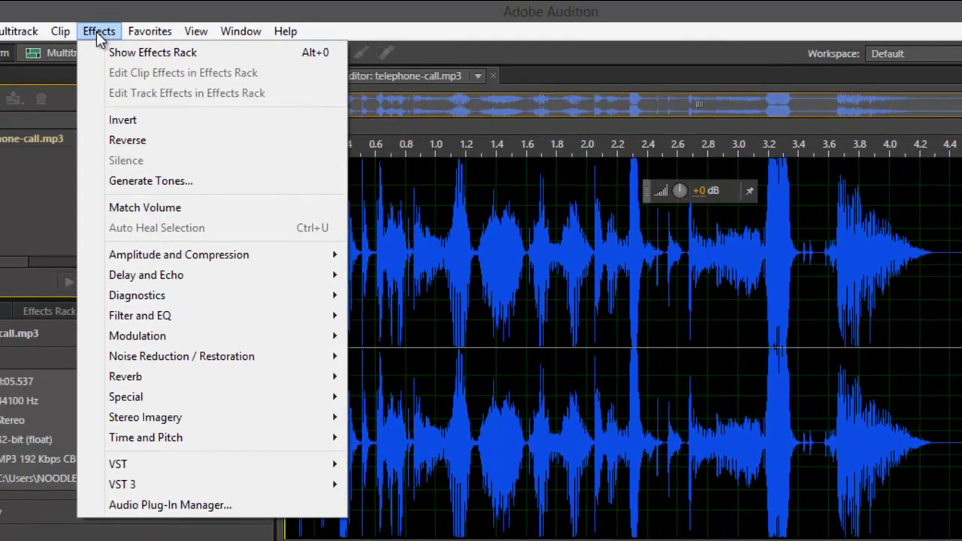
pyautogui.moveTo(146, 343)
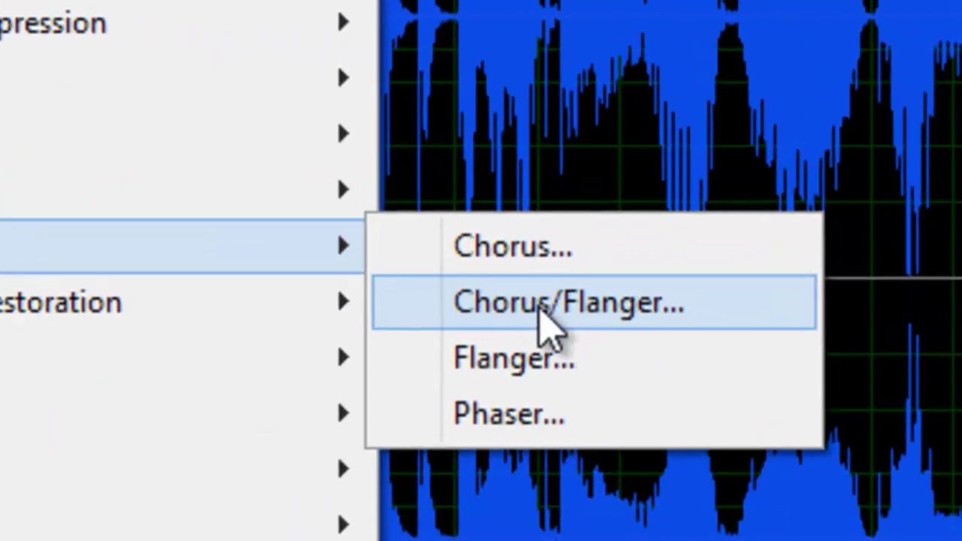
pyautogui.click(549, 319)
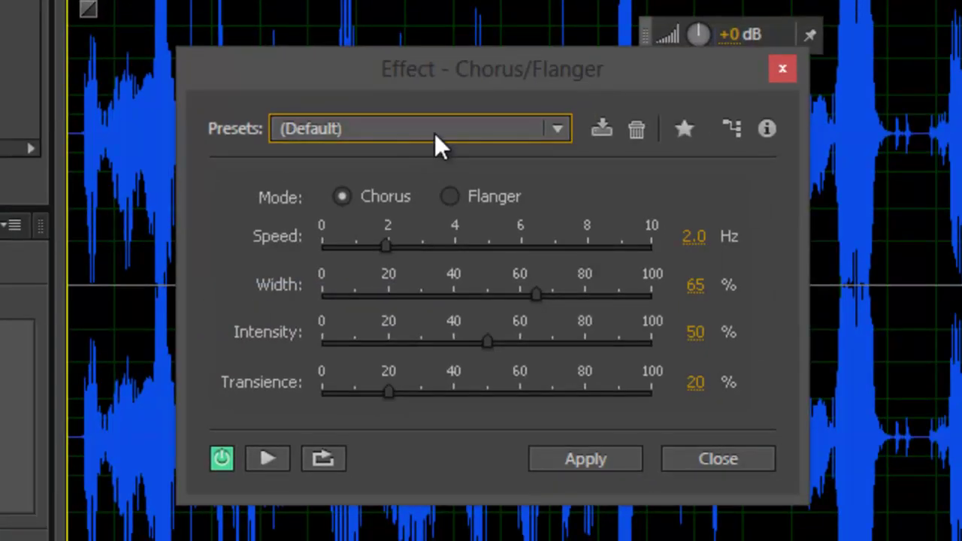
pyautogui.click(435, 133)
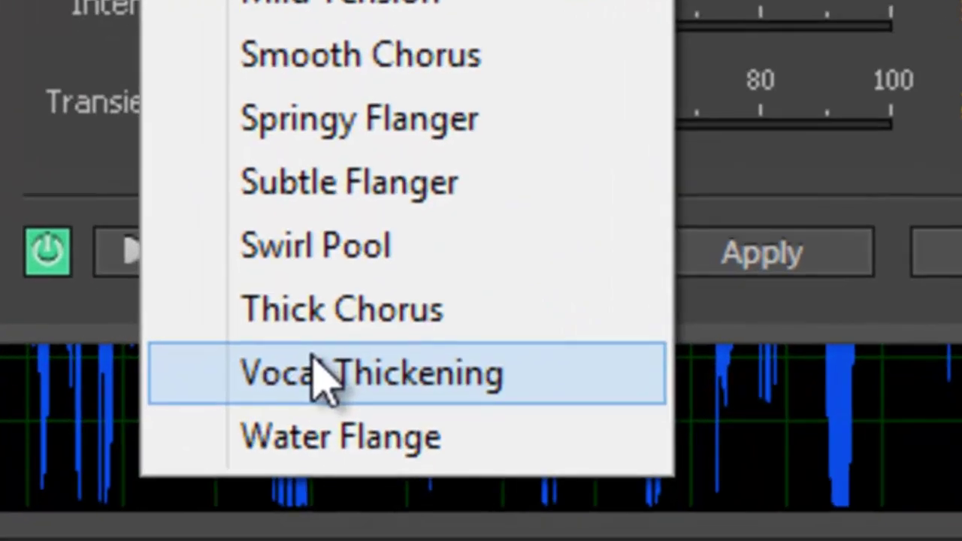
pyautogui.click(321, 376)
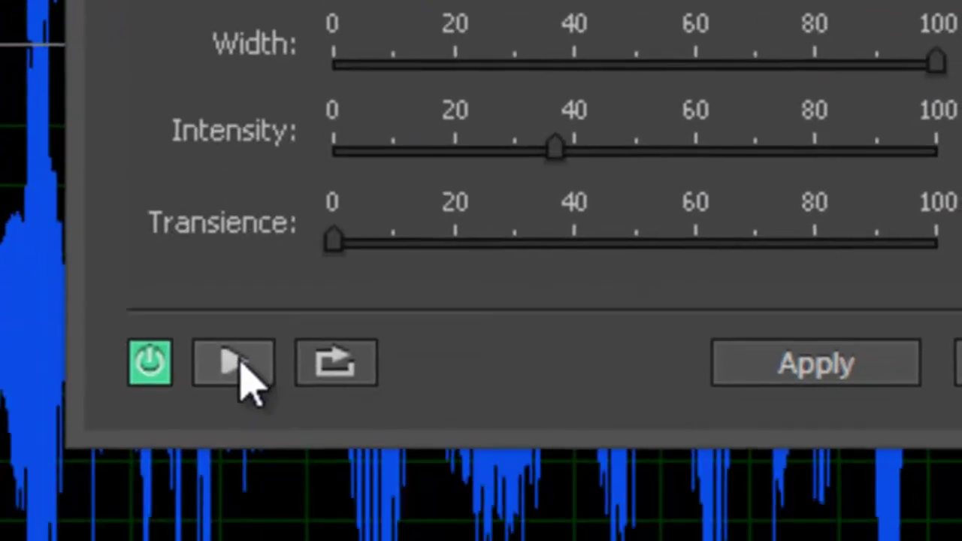
pyautogui.click(239, 365)
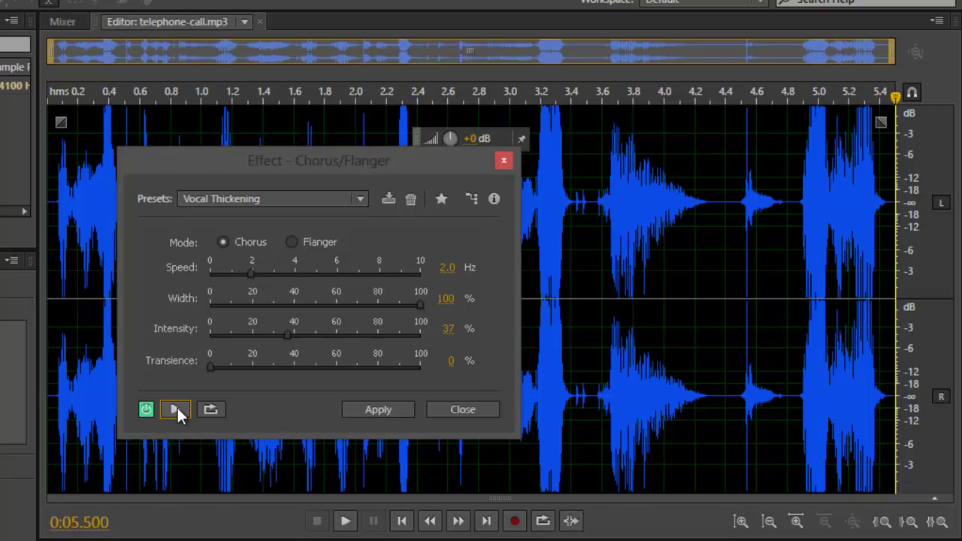
# Close Chorus/Flanger without applying and play the untreated call from the start.
pyautogui.click(471, 411)
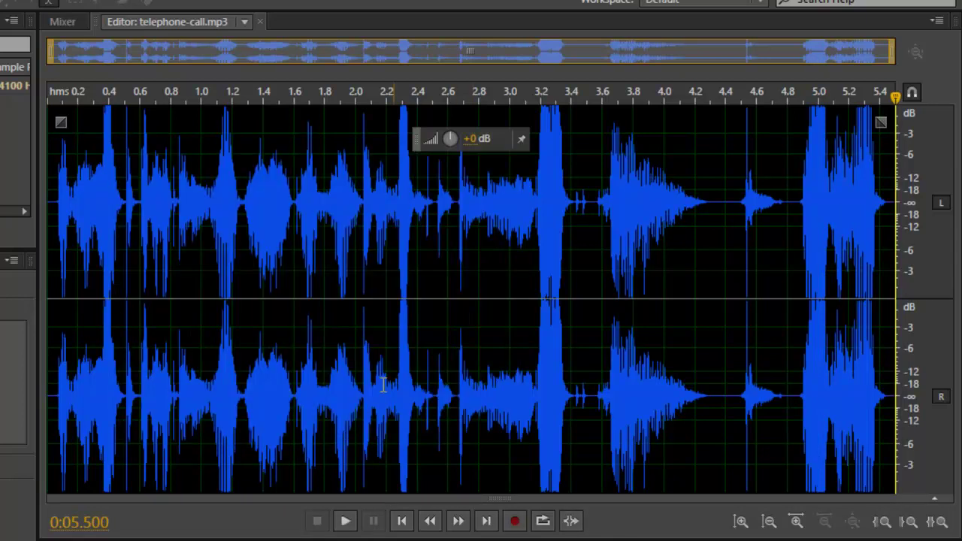
pyautogui.press('Home')
pyautogui.press('space')
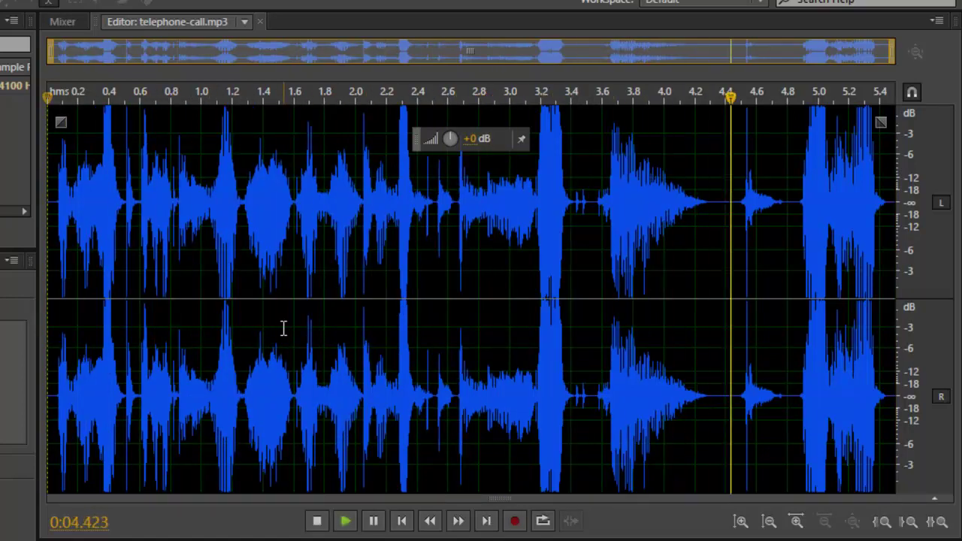
# Reopen Chorus/Flanger on Vocal Thickening (2.0 Hz, 100% width, 37% intensity) and preview it once more.
pyautogui.click(0, 0)
pyautogui.moveTo(88, 338)
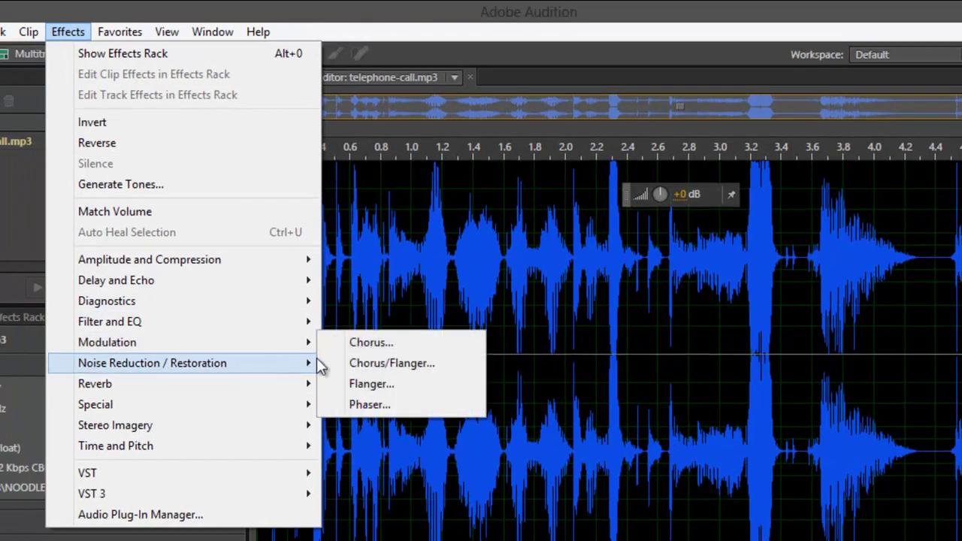
pyautogui.click(371, 360)
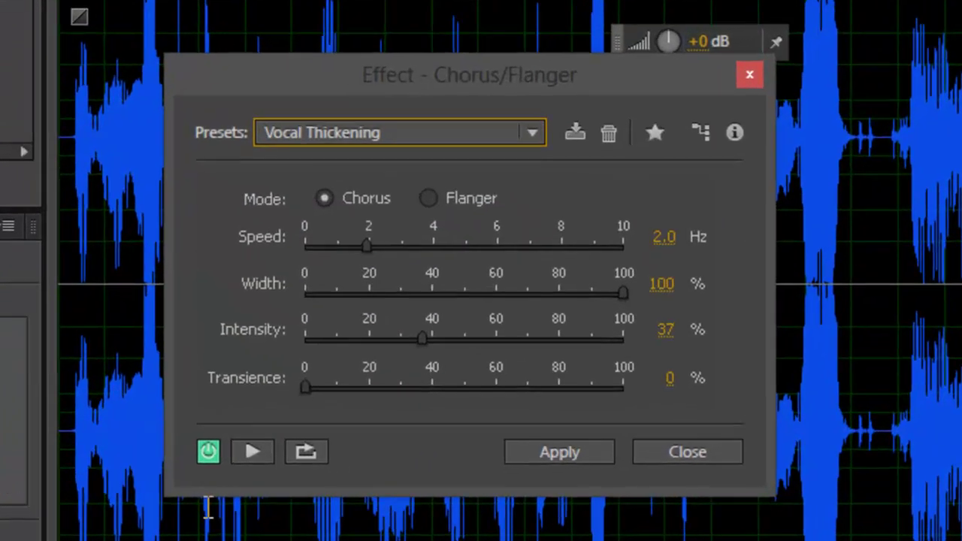
pyautogui.click(383, 469)
pyautogui.click(242, 463)
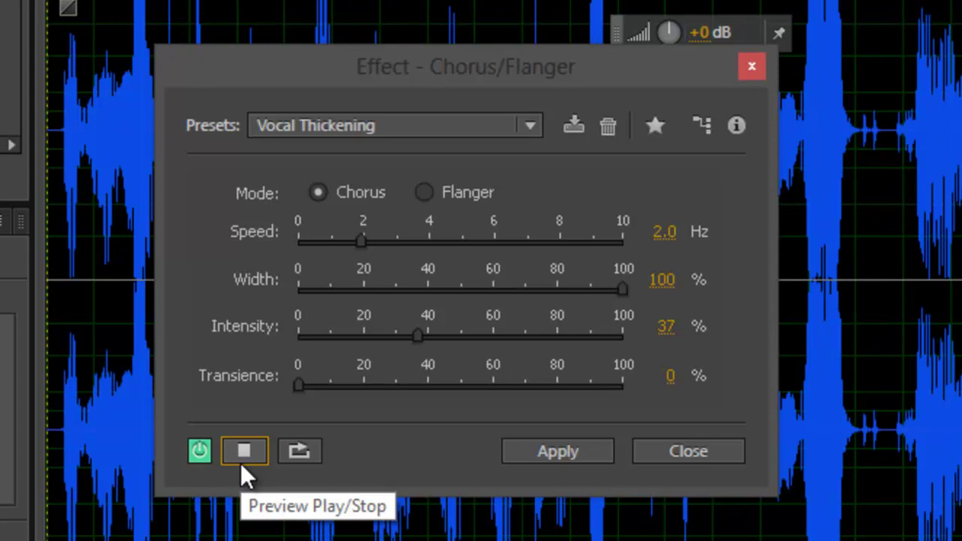
pyautogui.click(242, 453)
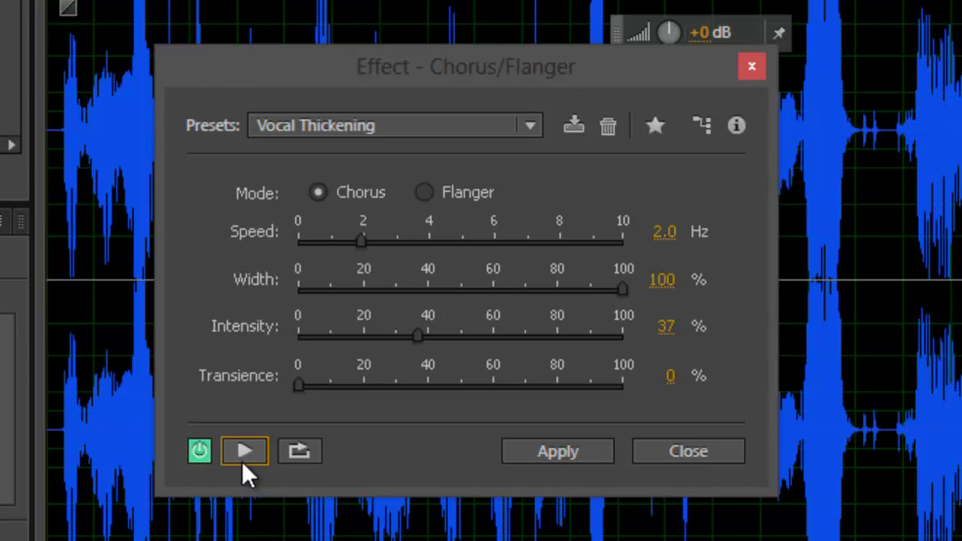
# Switch Vocal Thickening from Chorus to Flanger mode and preview the result.
pyautogui.click(425, 193)
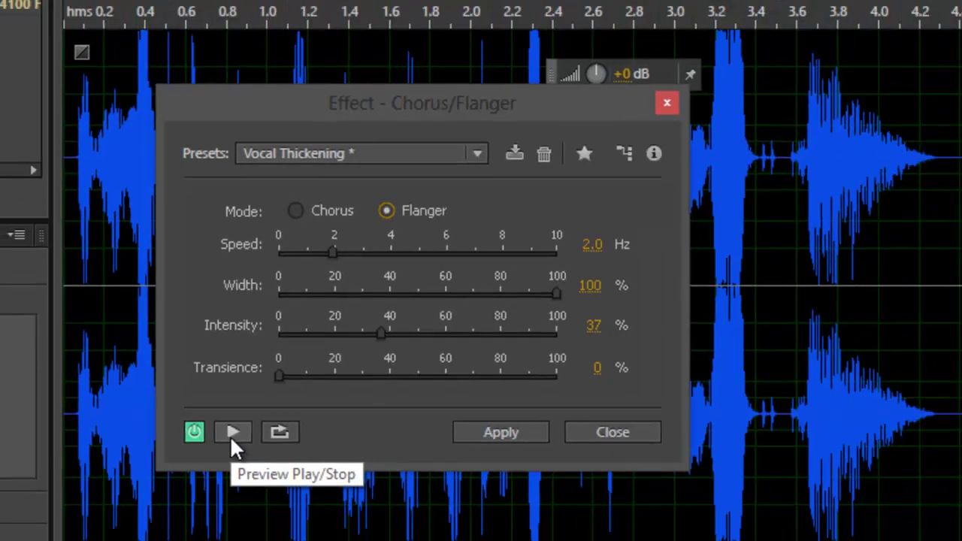
pyautogui.click(243, 454)
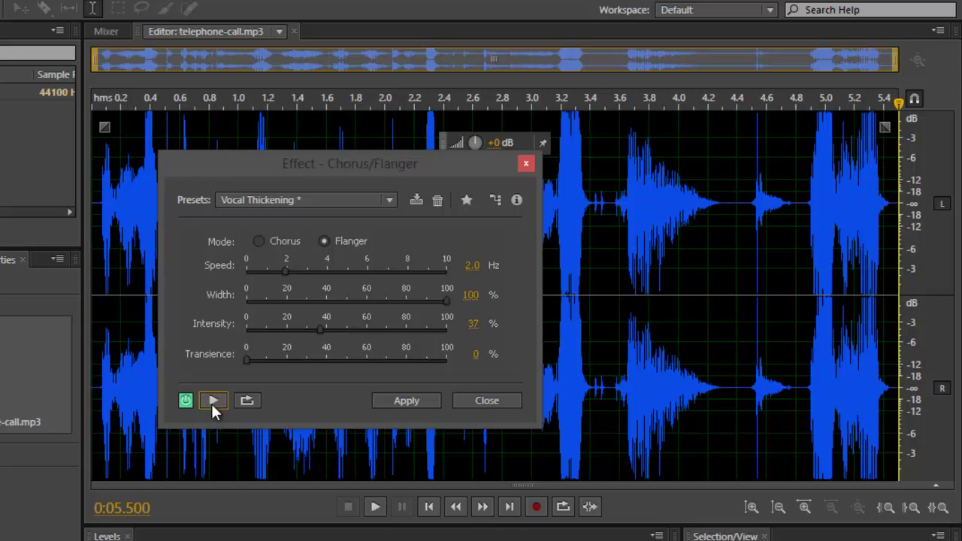
# Set the mode back to Chorus, apply Vocal Thickening to the call, and play the processed audio.
pyautogui.click(260, 241)
pyautogui.click(405, 401)
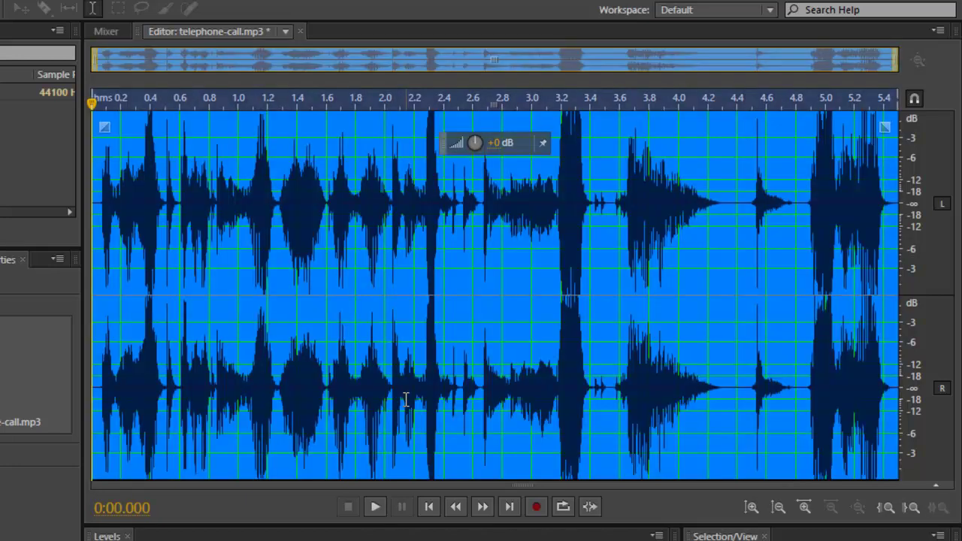
pyautogui.press('space')
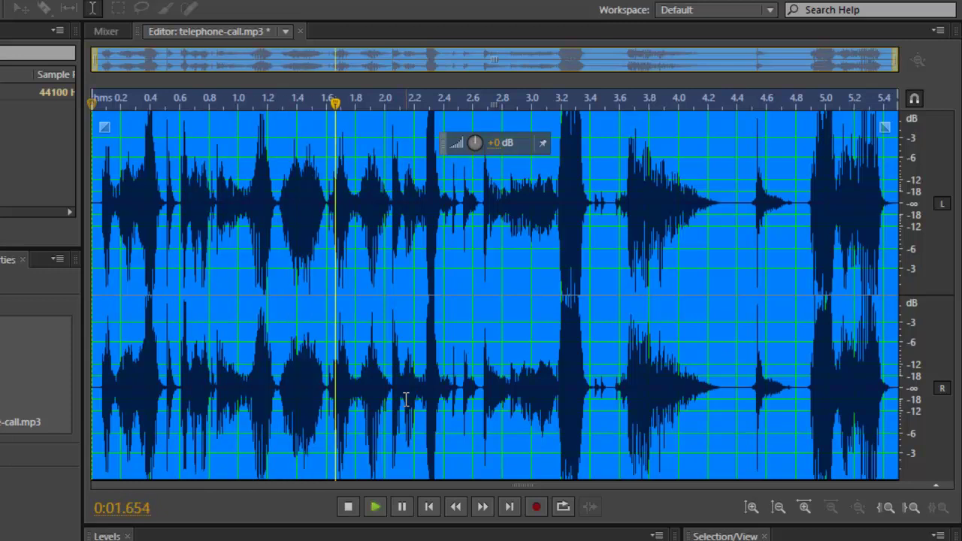